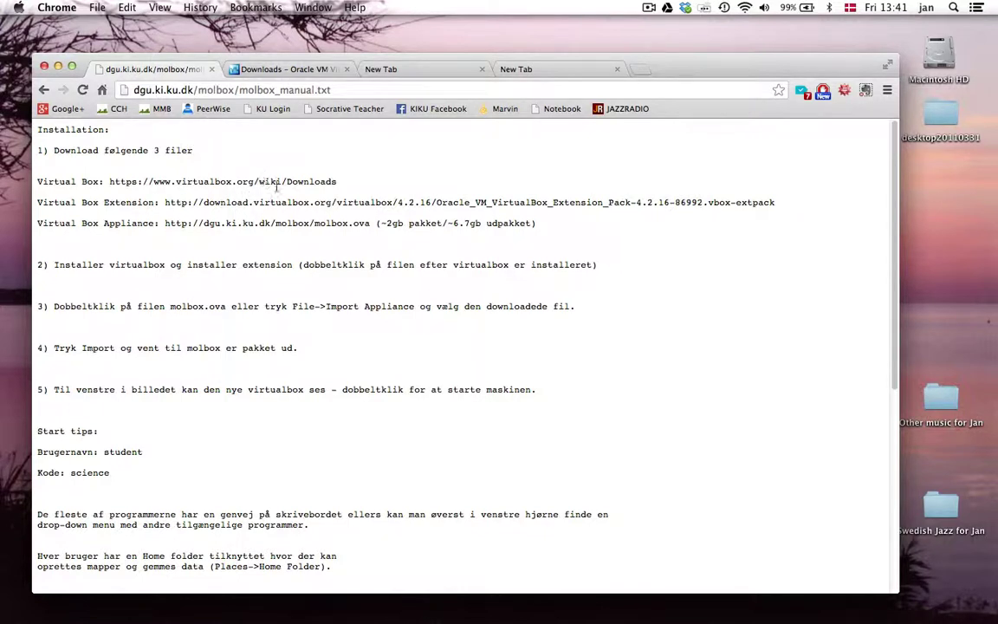
- Review the VirtualBox download page and the Molbox manual, and close the browser to get back to the desktop
left_click(278, 71)
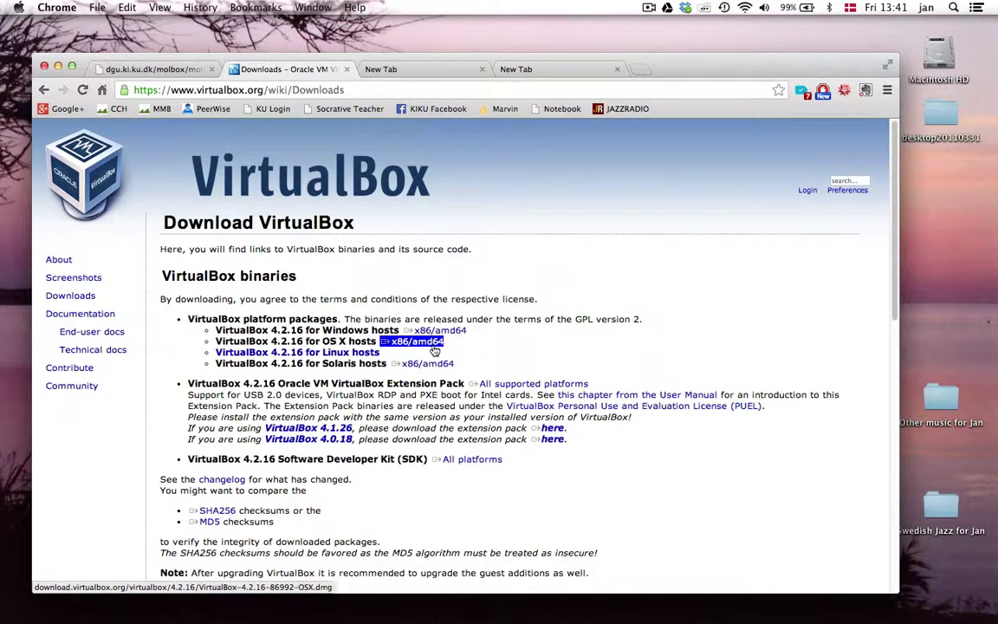
left_click(161, 69)
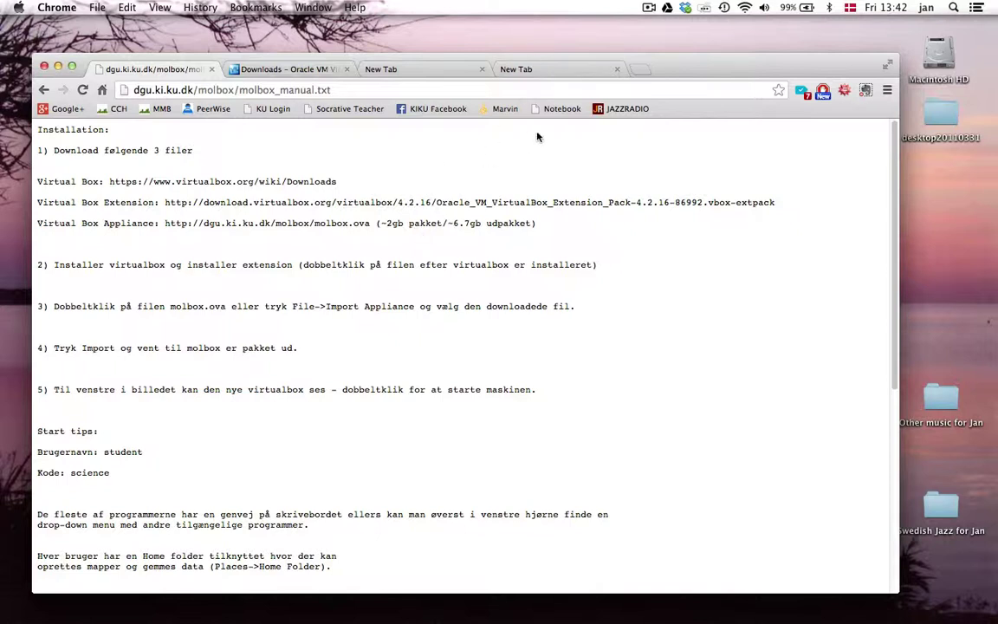
left_click(640, 110)
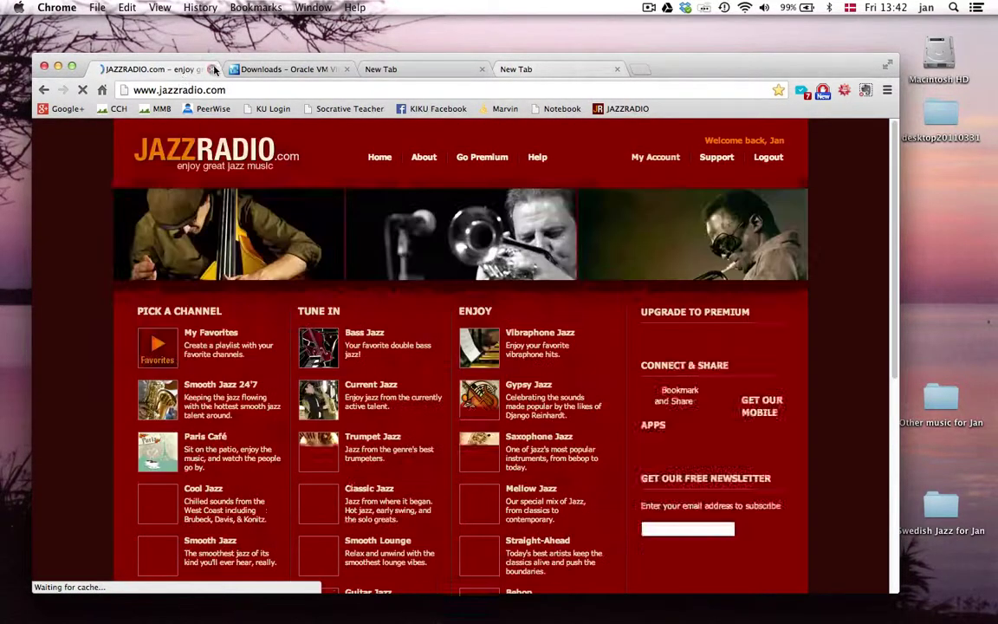
left_click(211, 69)
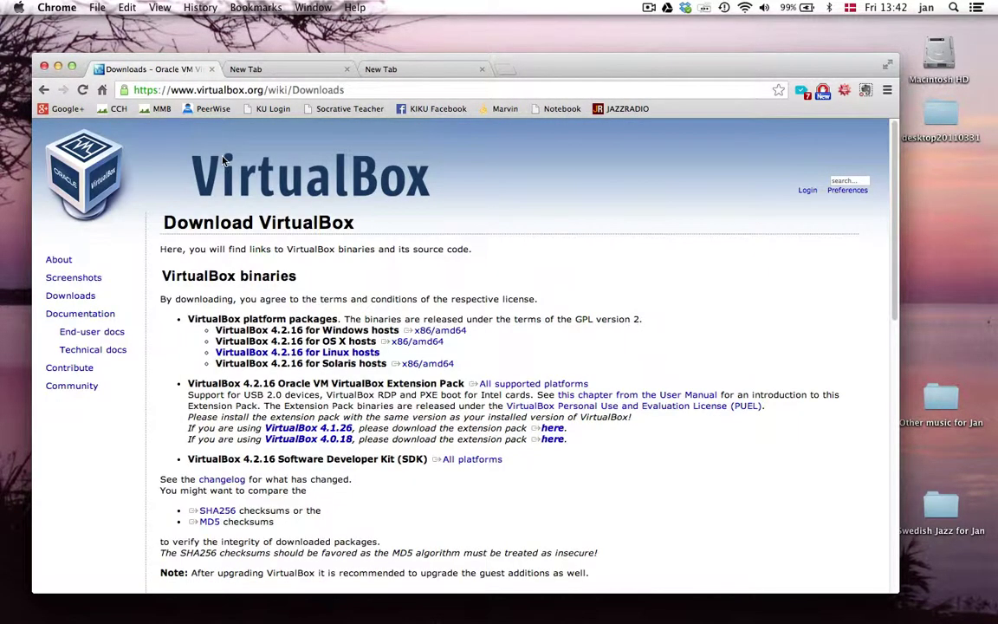
left_click(44, 67)
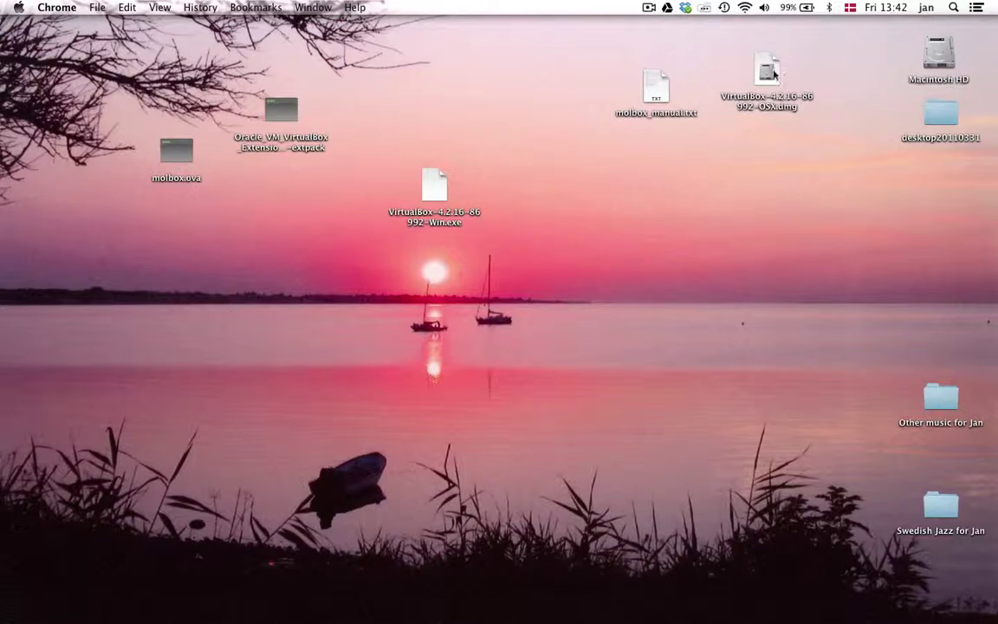
- Open VirtualBox-4.2.16-86992-OSX.dmg from the desktop and launch the VirtualBox.pkg installer, allowing it to run its pre-installation check
left_click_drag(767, 73, 491, 97)
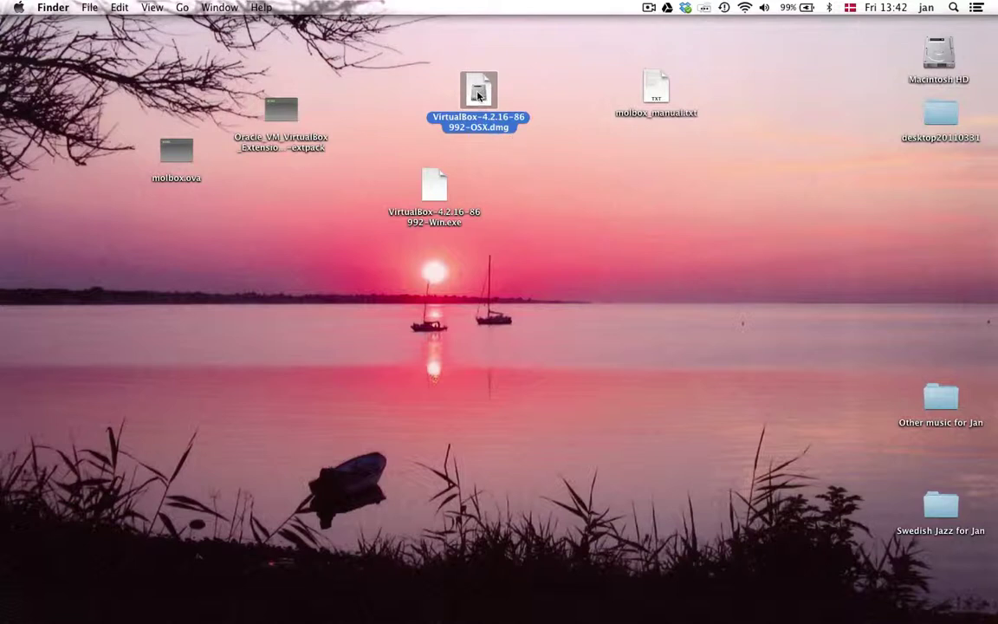
double_click(478, 95)
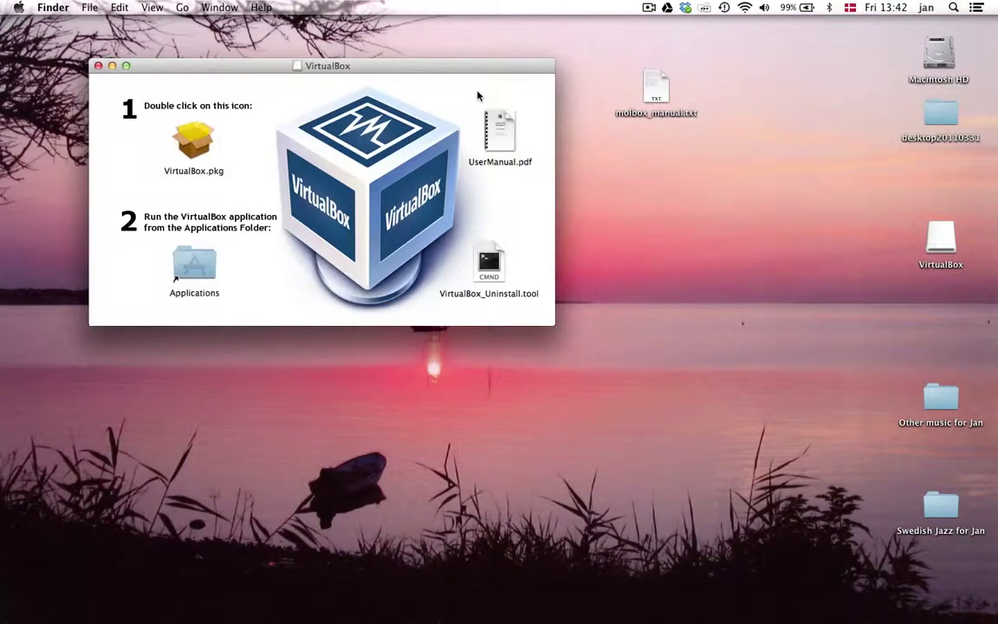
double_click(200, 140)
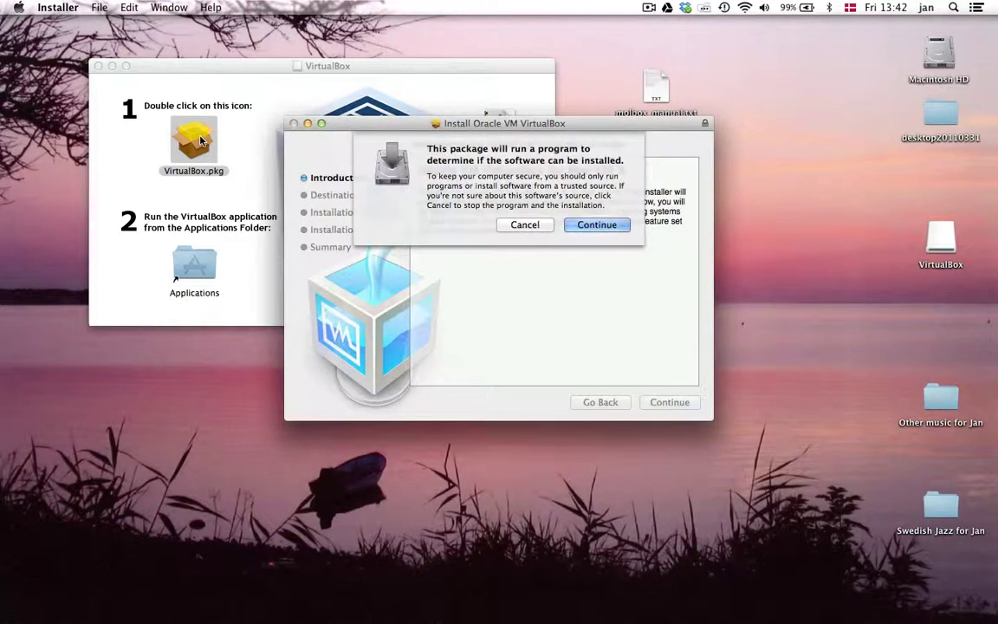
left_click(596, 227)
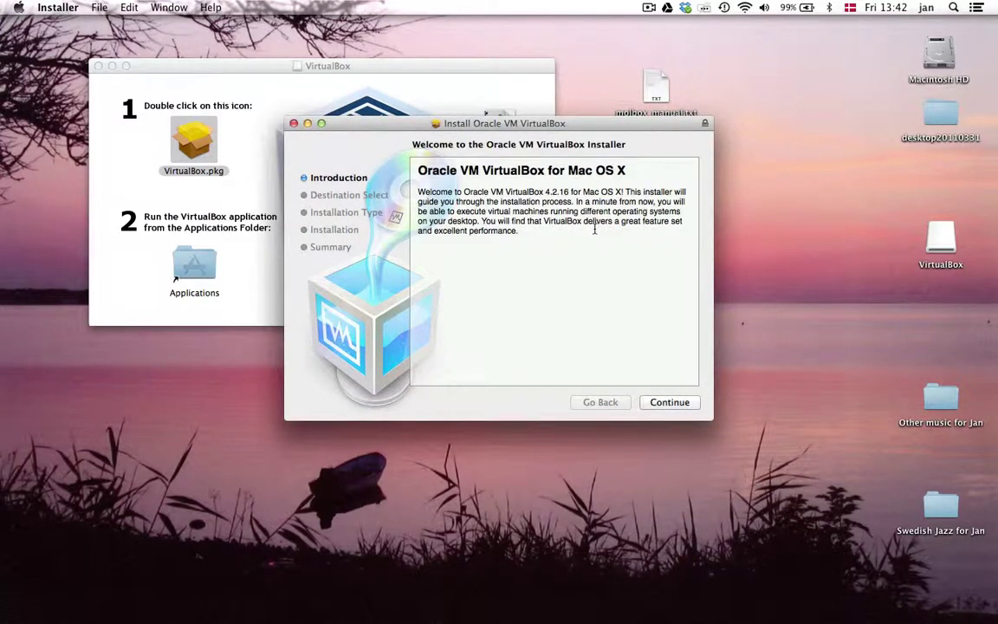
- Install VirtualBox for all users of this computer, authorizing with the account password, and close the installer
left_click(664, 407)
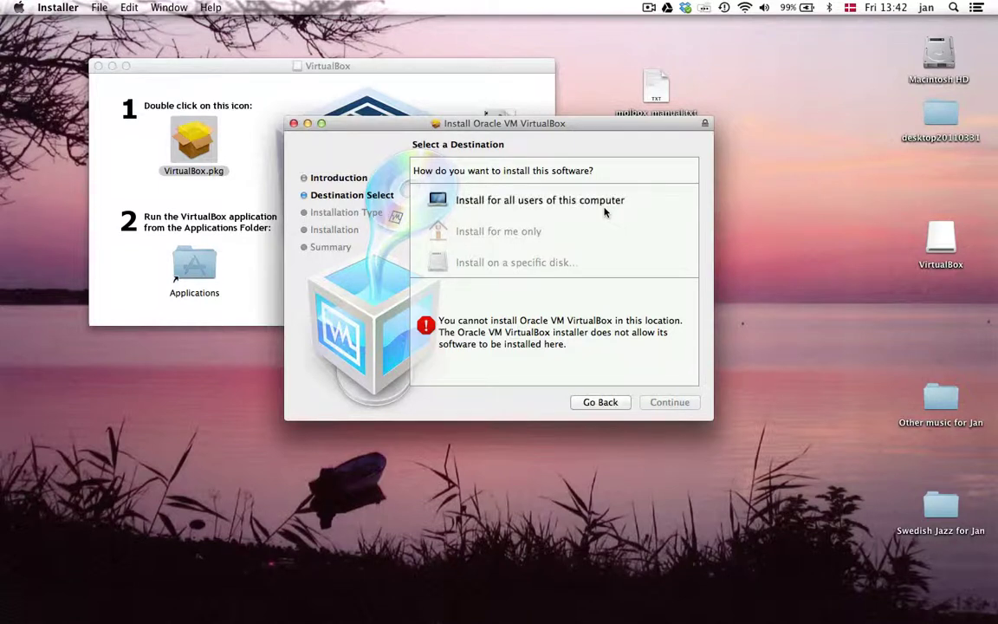
left_click(521, 185)
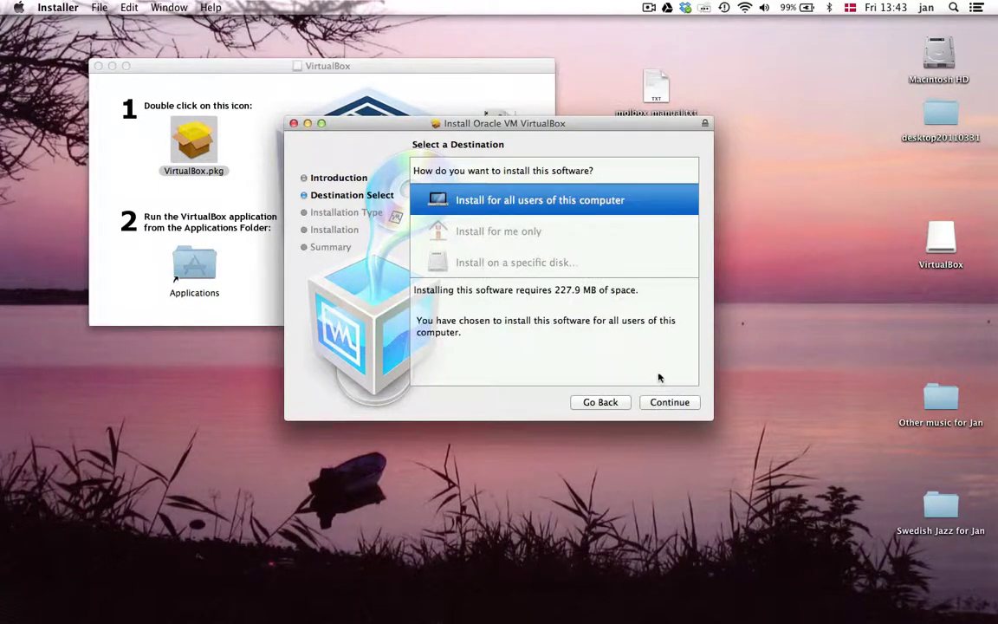
left_click(668, 403)
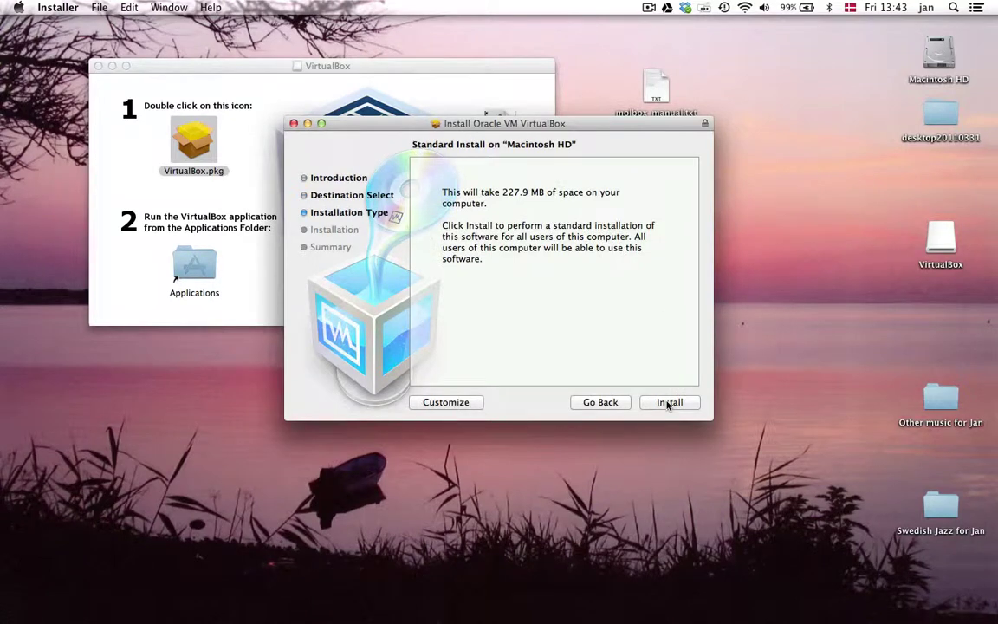
left_click(668, 404)
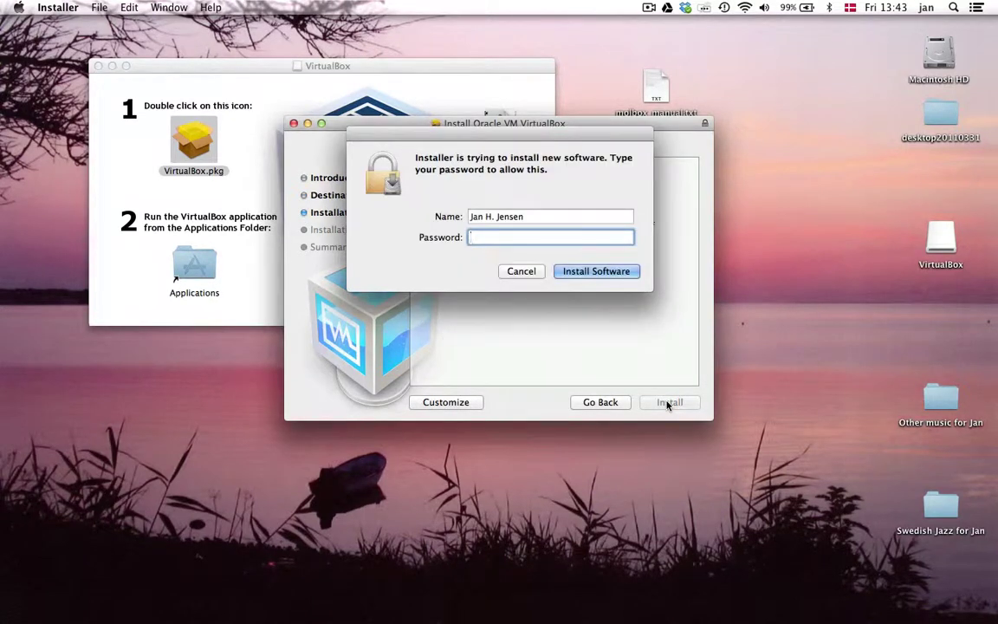
type("••••••••••")
key("Return")
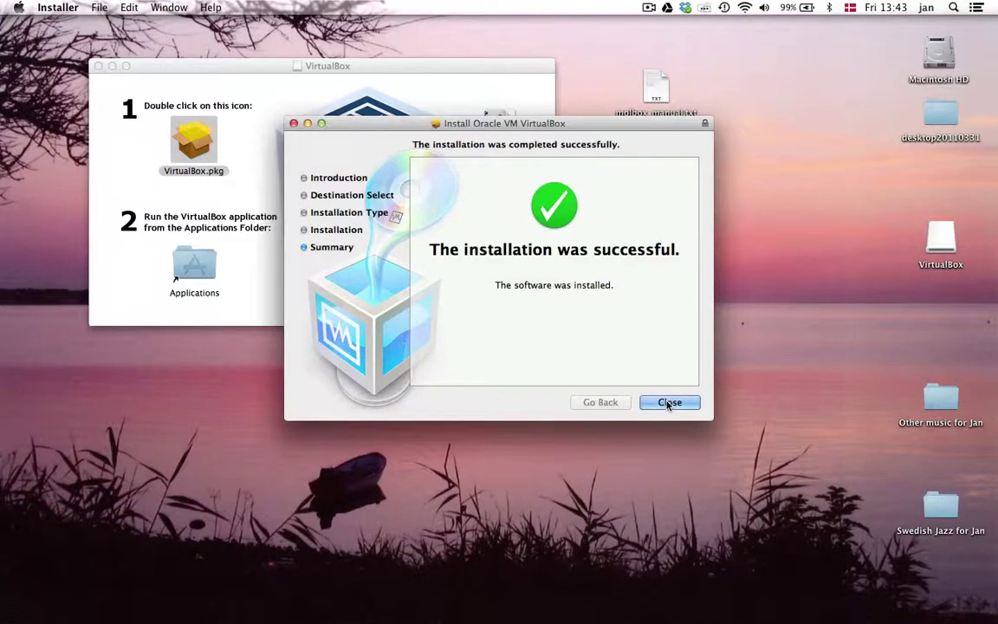
left_click(669, 403)
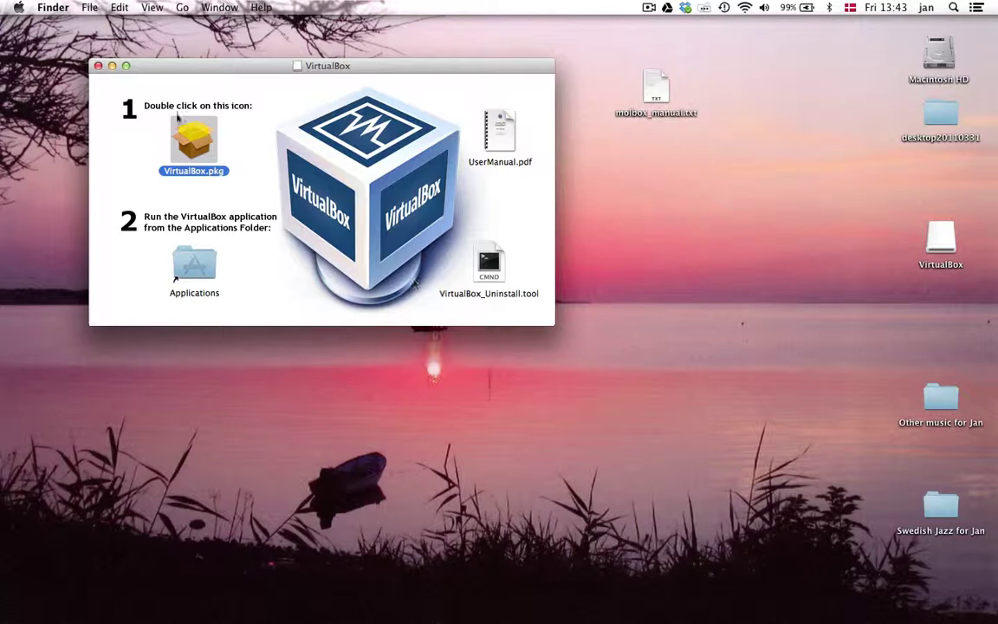
- Install the Oracle VM VirtualBox Extension Pack from the desktop file, agreeing to the license and authorizing with the account password
left_click_drag(155, 72, 209, 288)
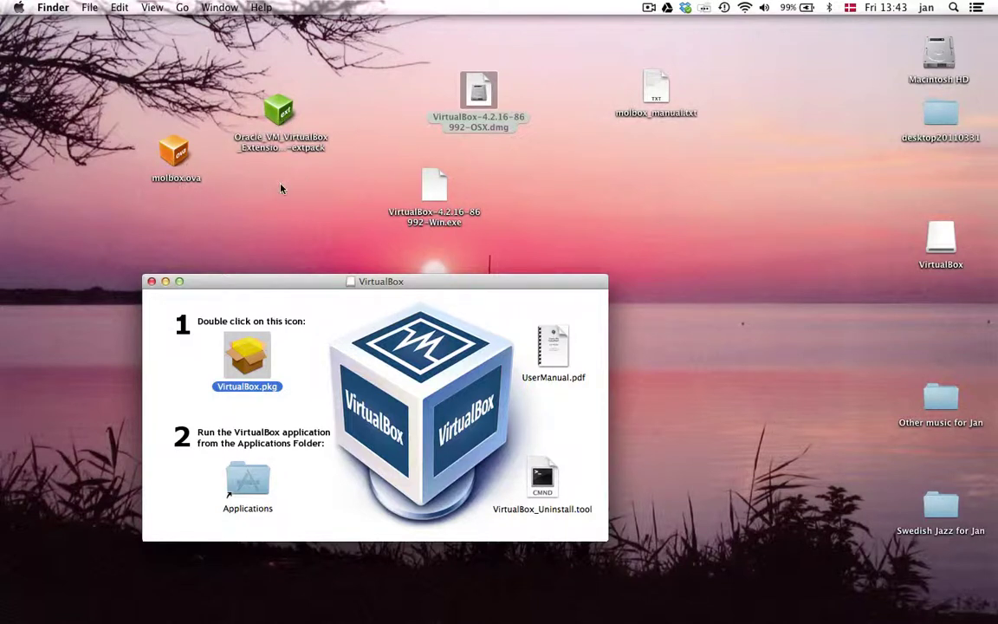
left_click(280, 121)
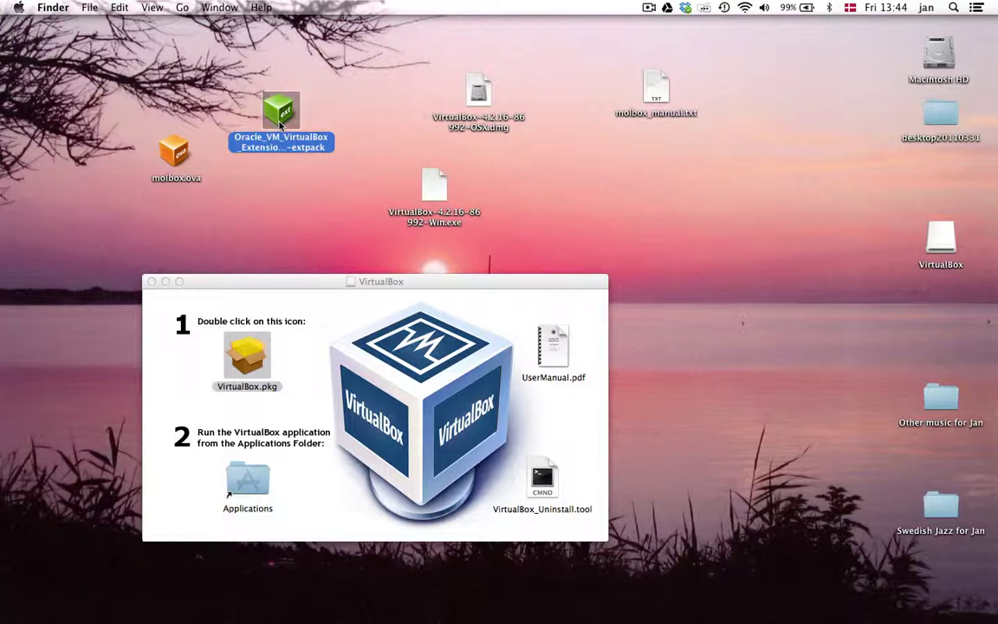
double_click(280, 121)
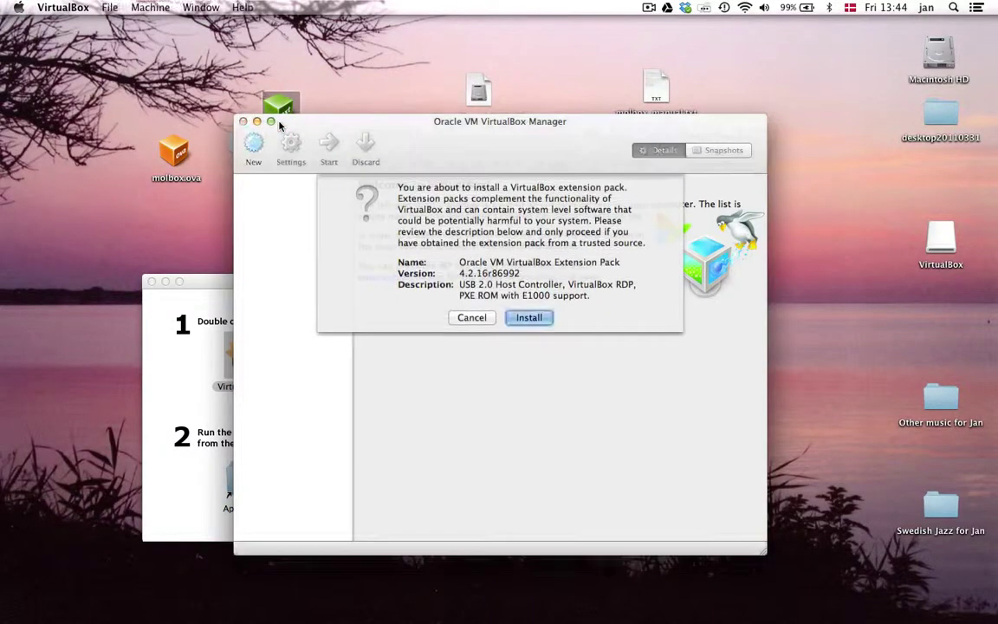
left_click(530, 318)
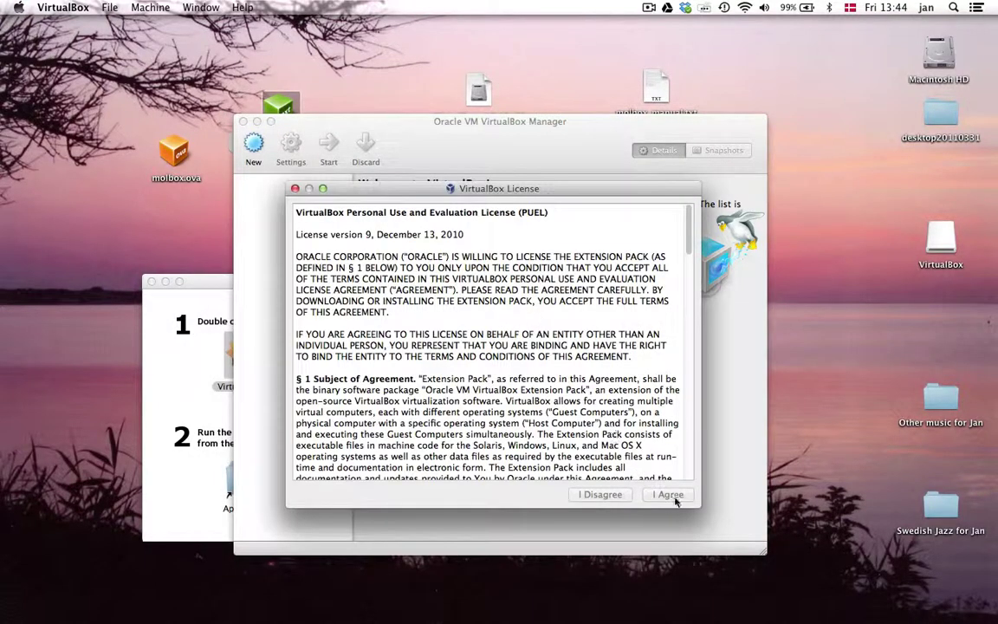
scroll(598, 409, "down", 15)
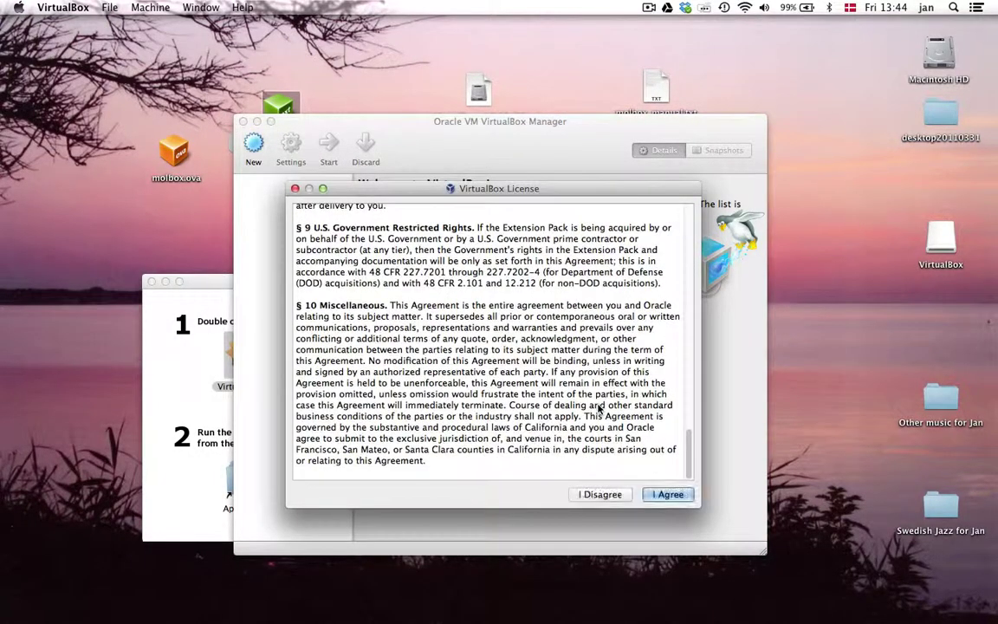
left_click(676, 495)
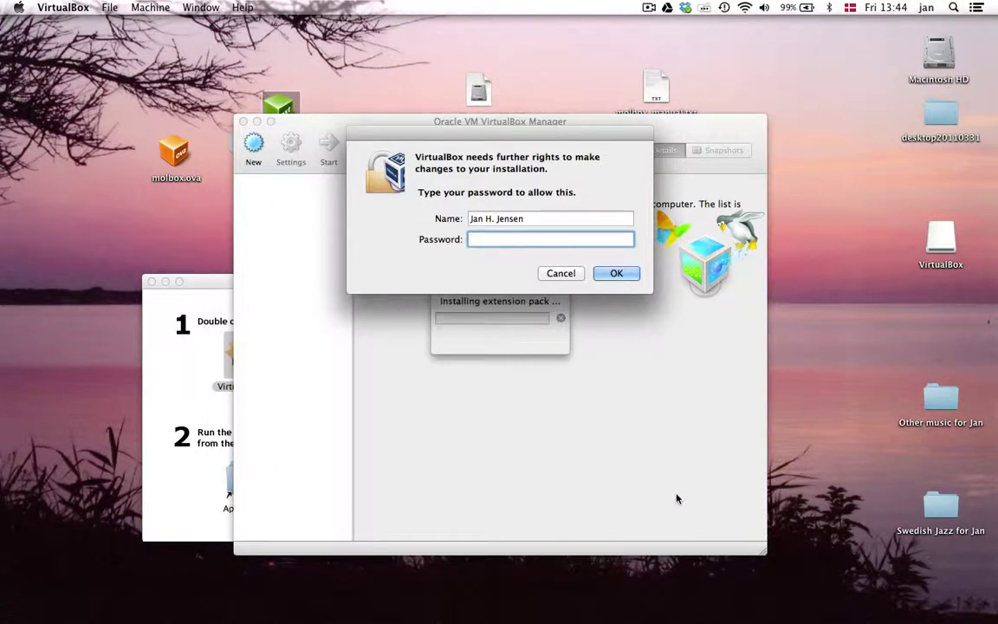
type("••••••••••")
key("Return")
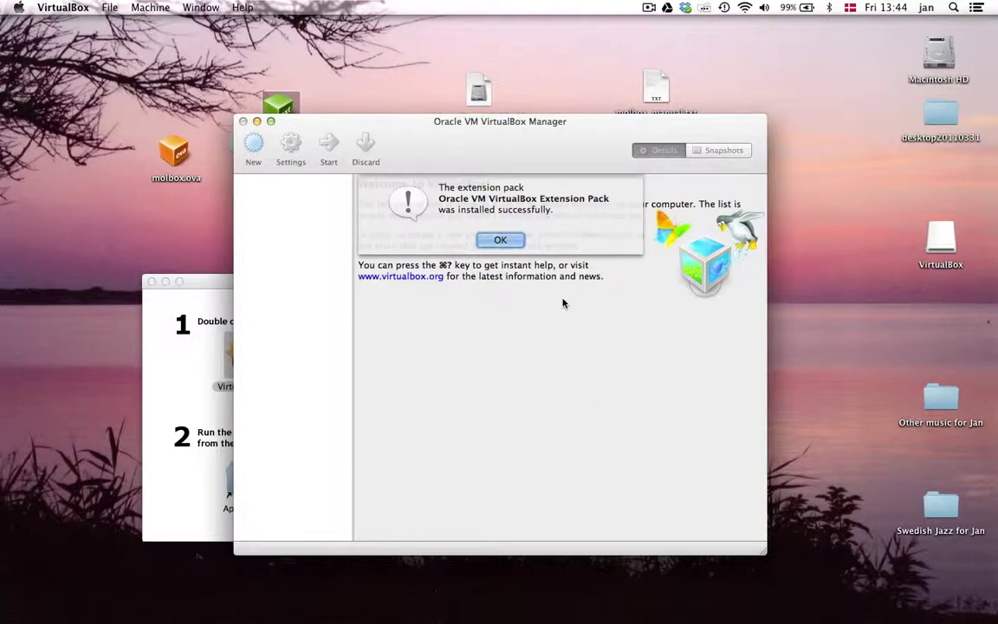
left_click(506, 240)
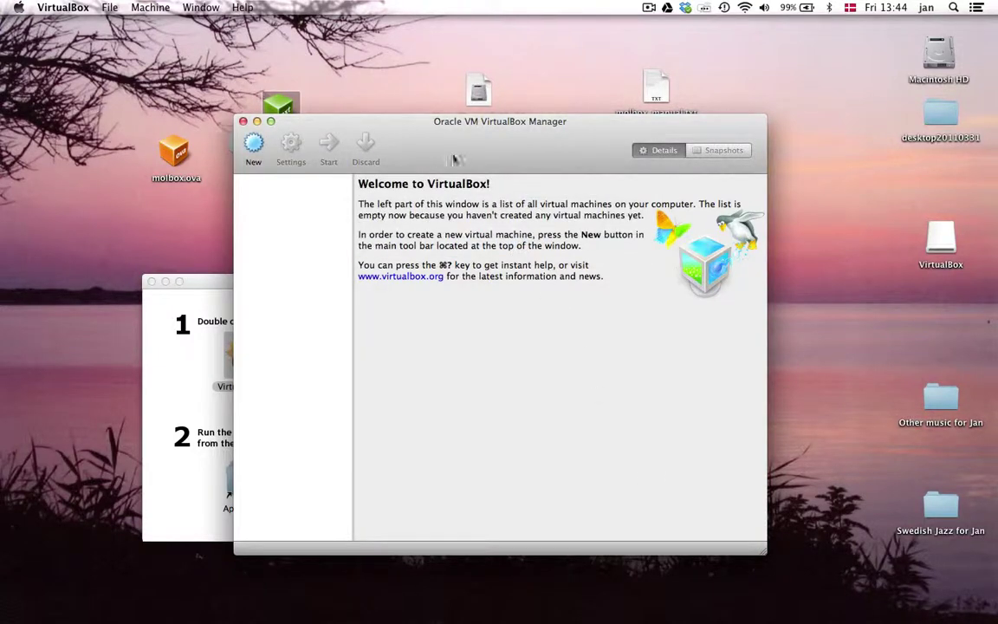
- Import the molbox.ova appliance from the desktop into VirtualBox with its suggested settings
left_click_drag(453, 160, 532, 279)
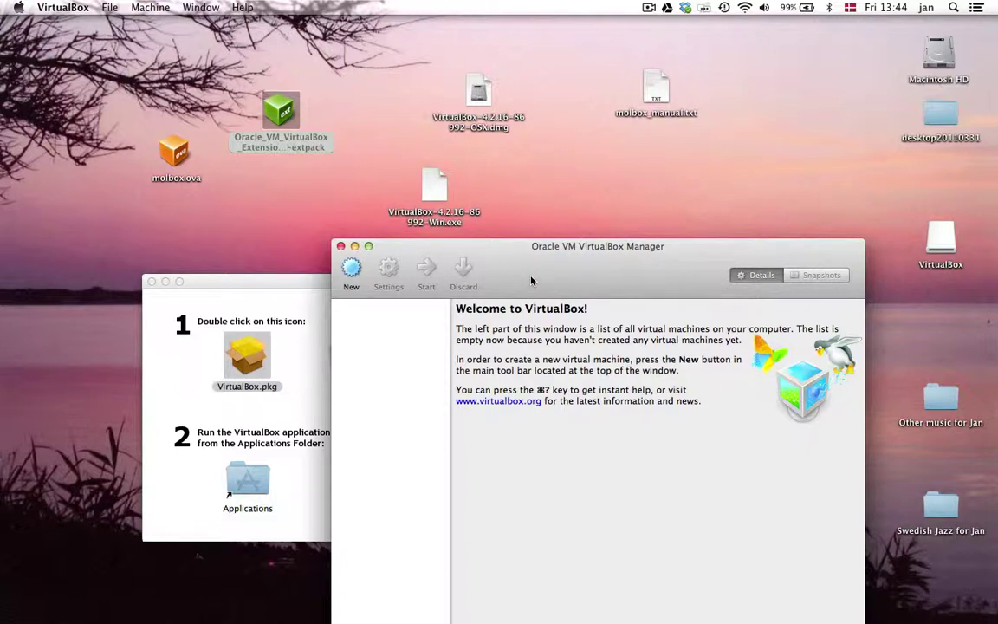
double_click(176, 150)
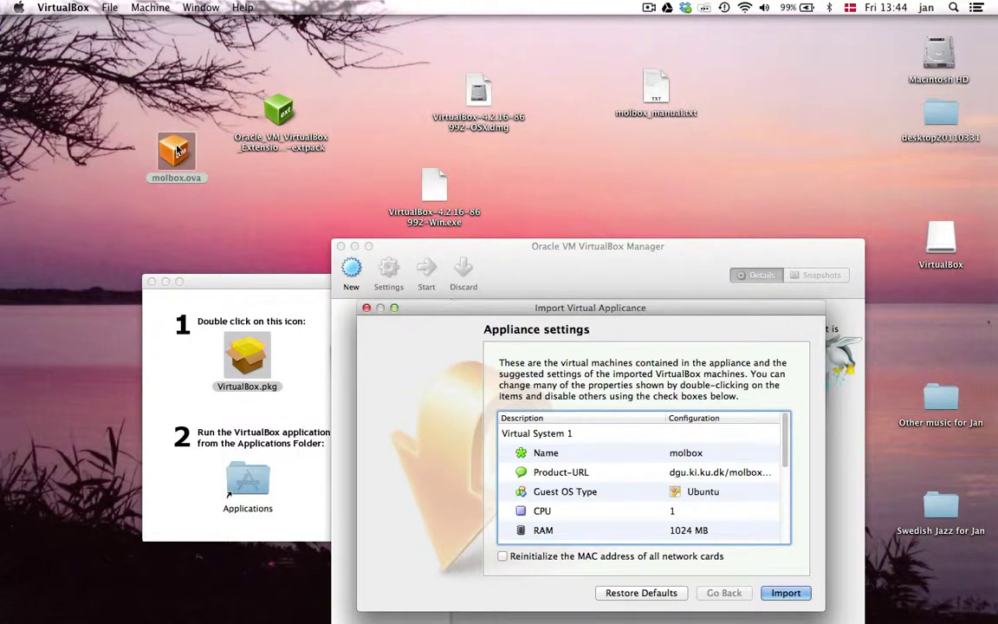
left_click(785, 594)
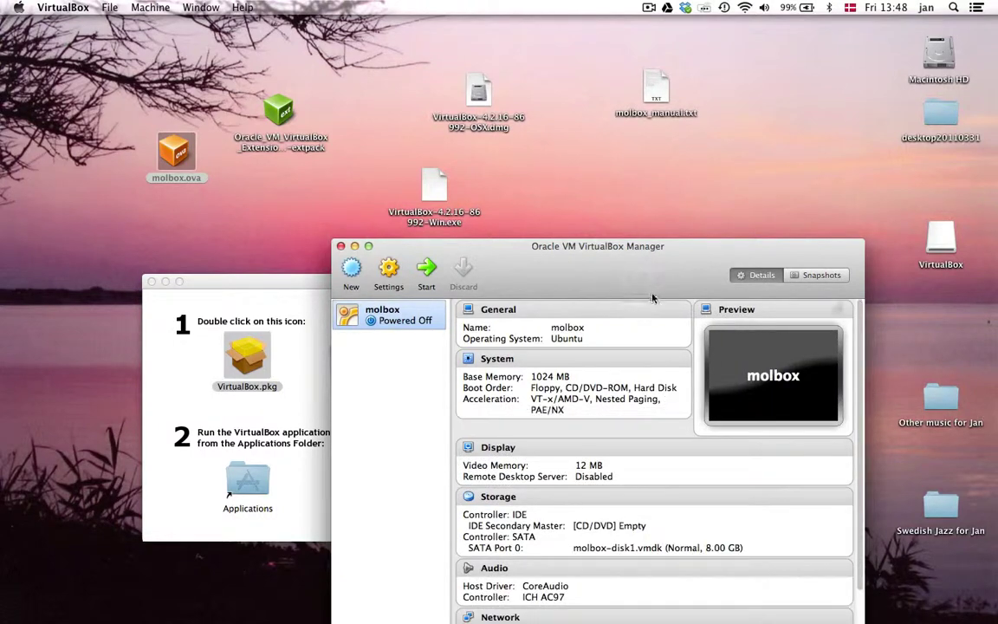
- Start the molbox virtual machine and log in to Ubuntu as Student with the account password
left_click_drag(603, 274, 559, 147)
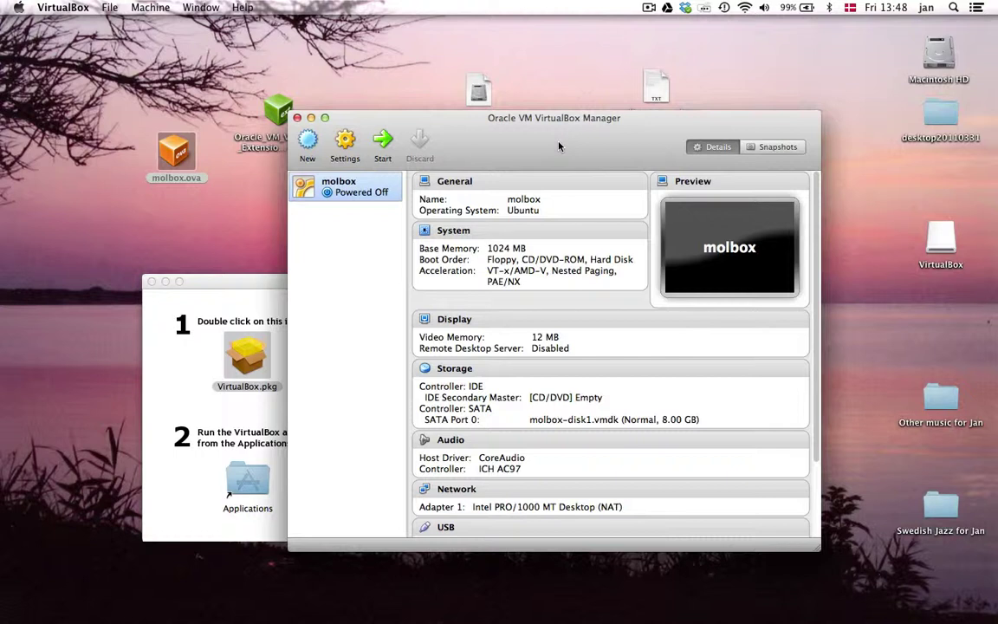
double_click(362, 182)
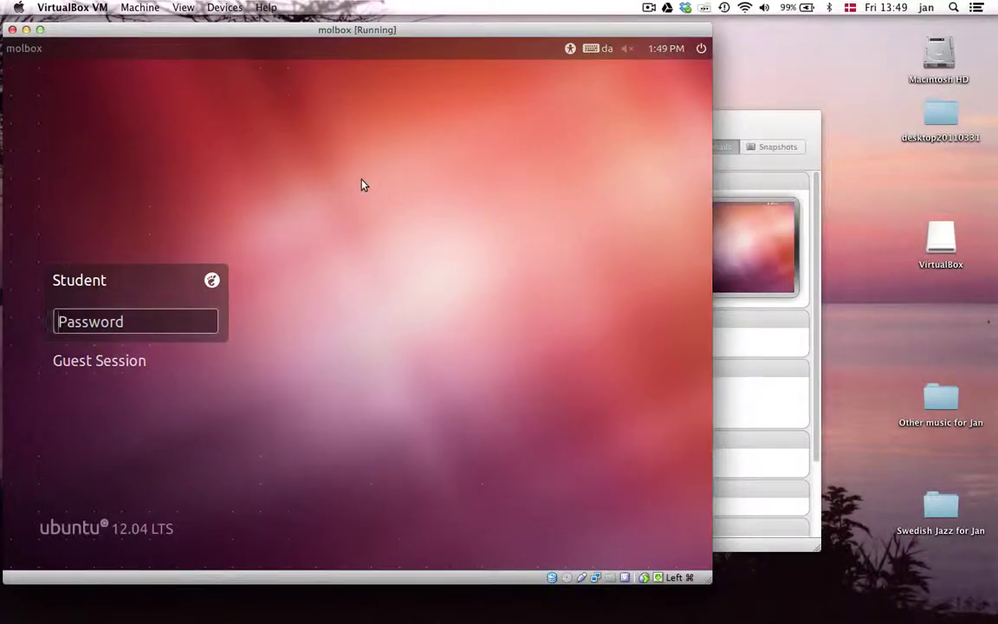
type("•••••••")
key("Return")
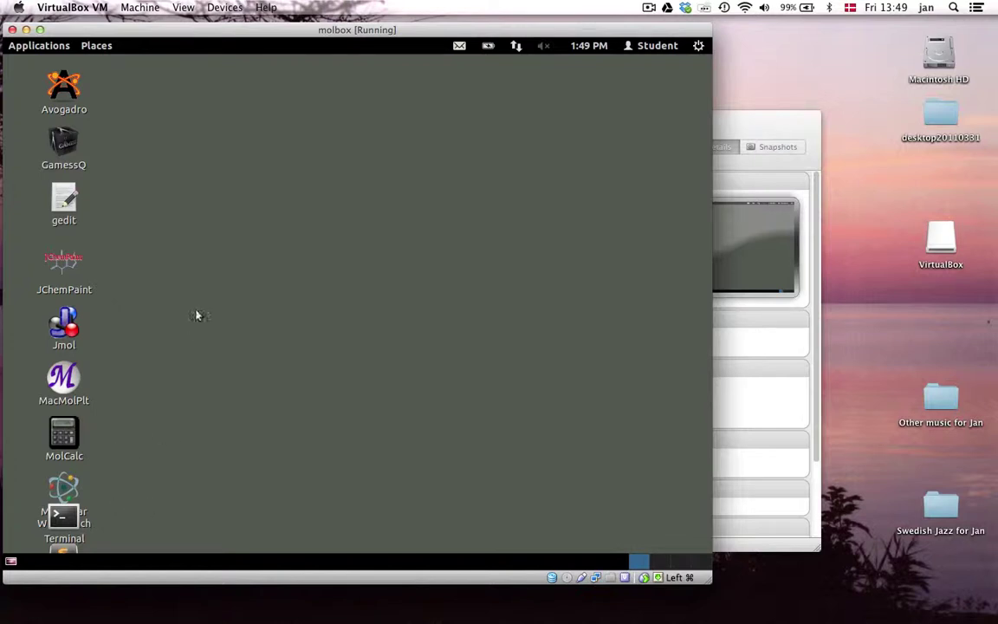
- Organize the molbox desktop icons by name and open JChemPaint
right_click(217, 241)
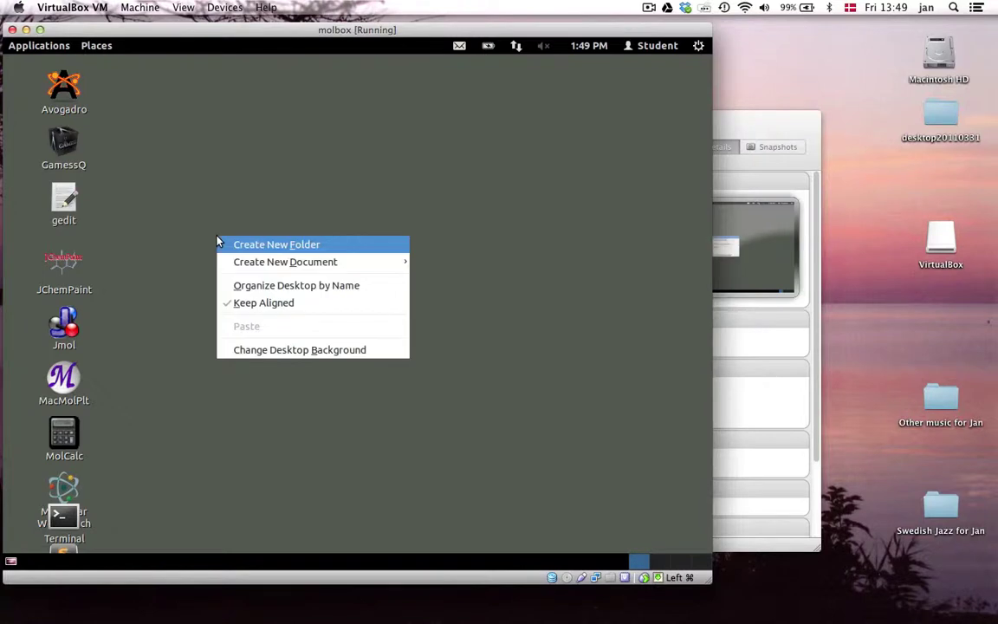
left_click(243, 285)
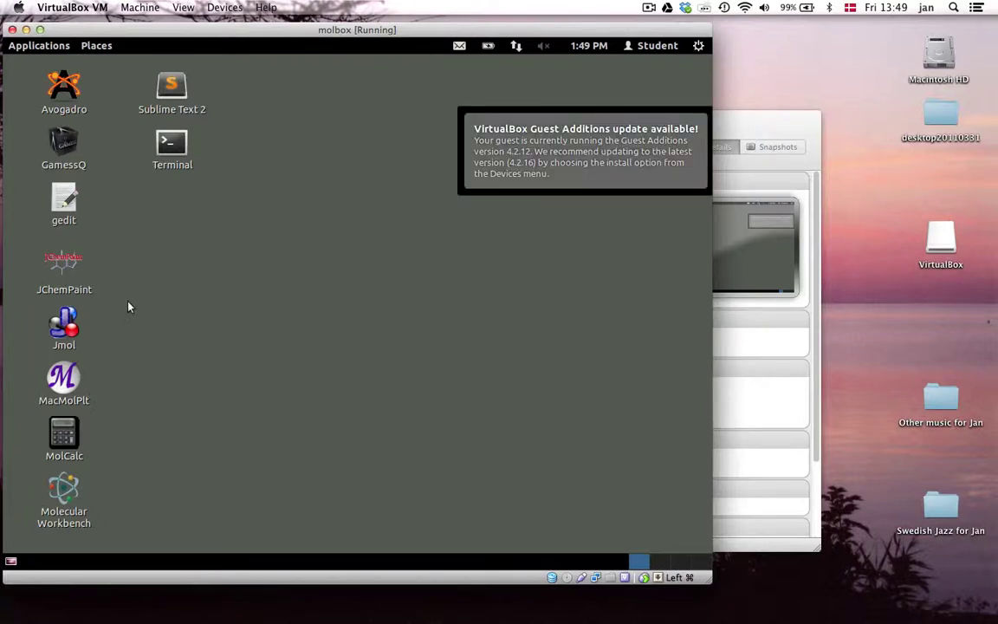
left_click(73, 266)
double_click(74, 266)
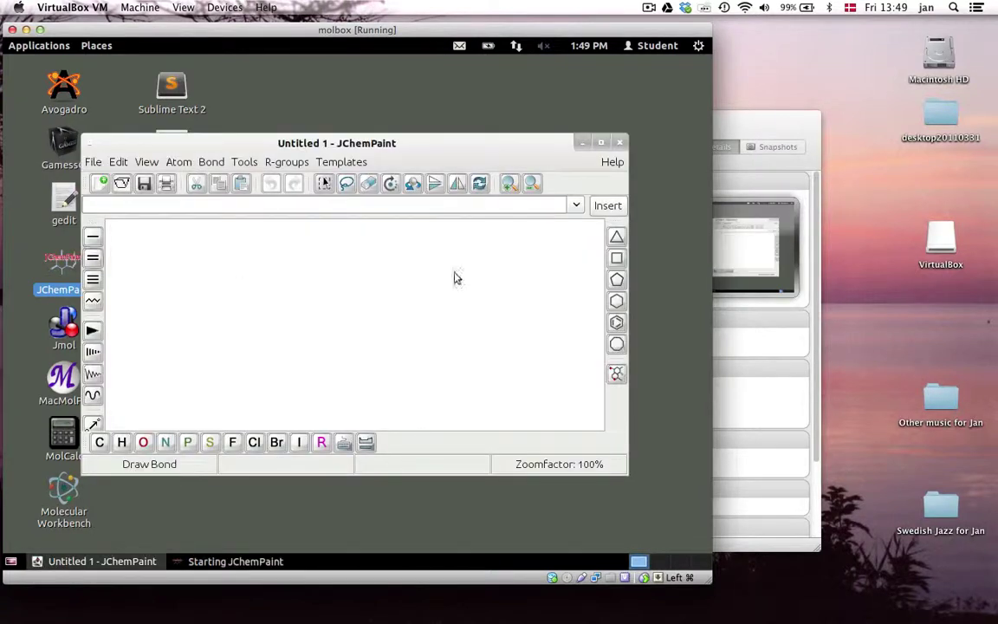
- Draw chlorobenzene by placing a benzene ring, adding a single bond to its upper-right carbon, and changing the end atom to Cl
left_click(617, 323)
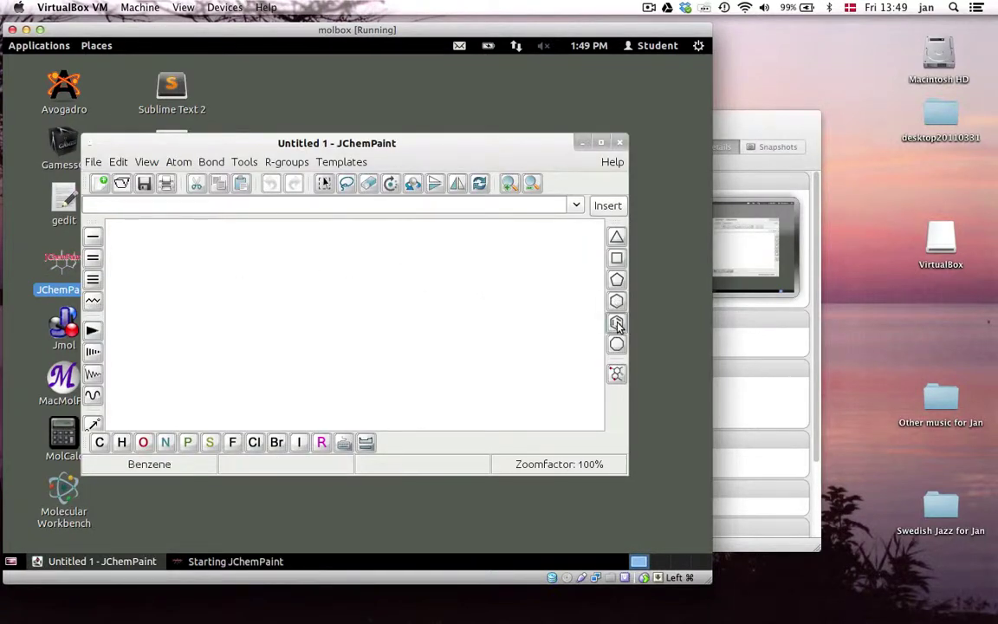
left_click(360, 314)
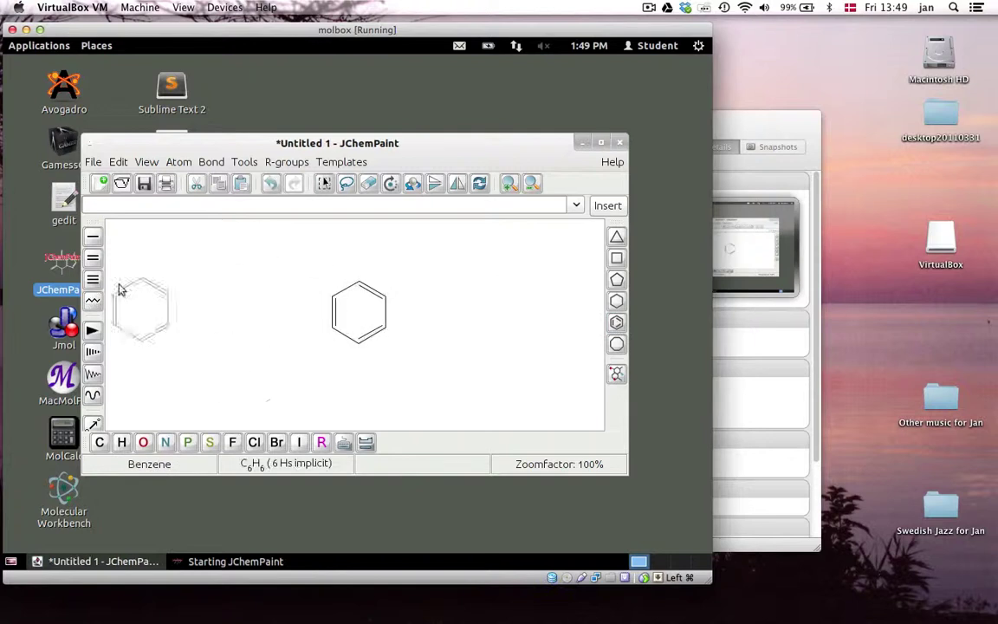
left_click(93, 236)
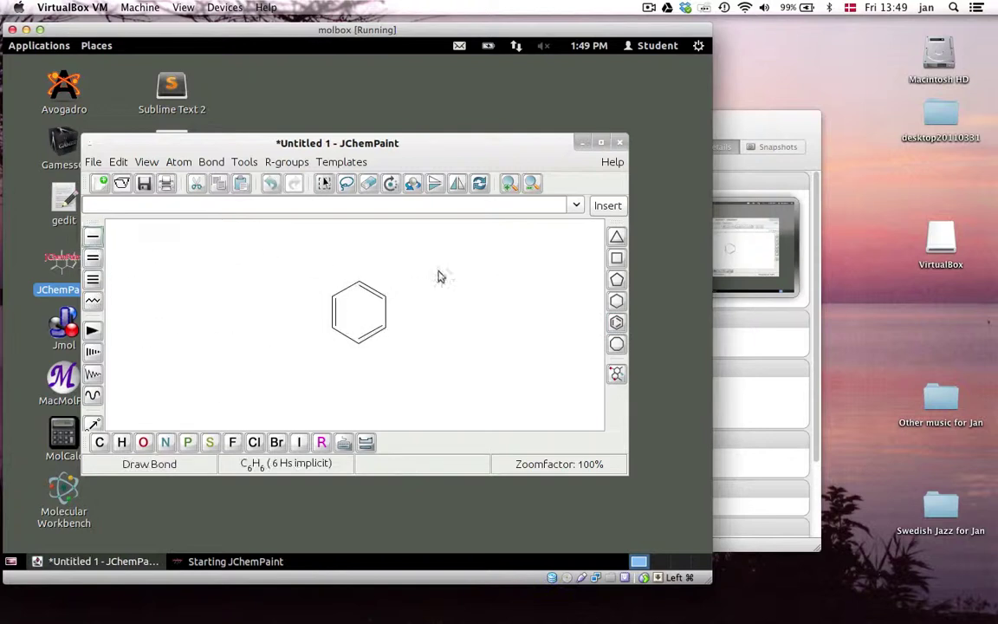
left_click(385, 299)
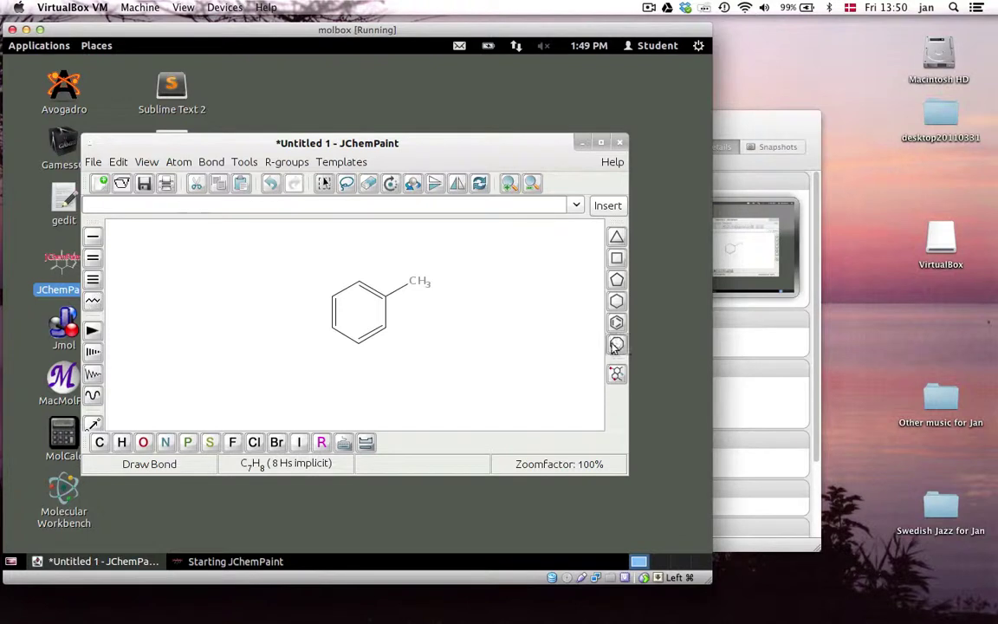
left_click(254, 442)
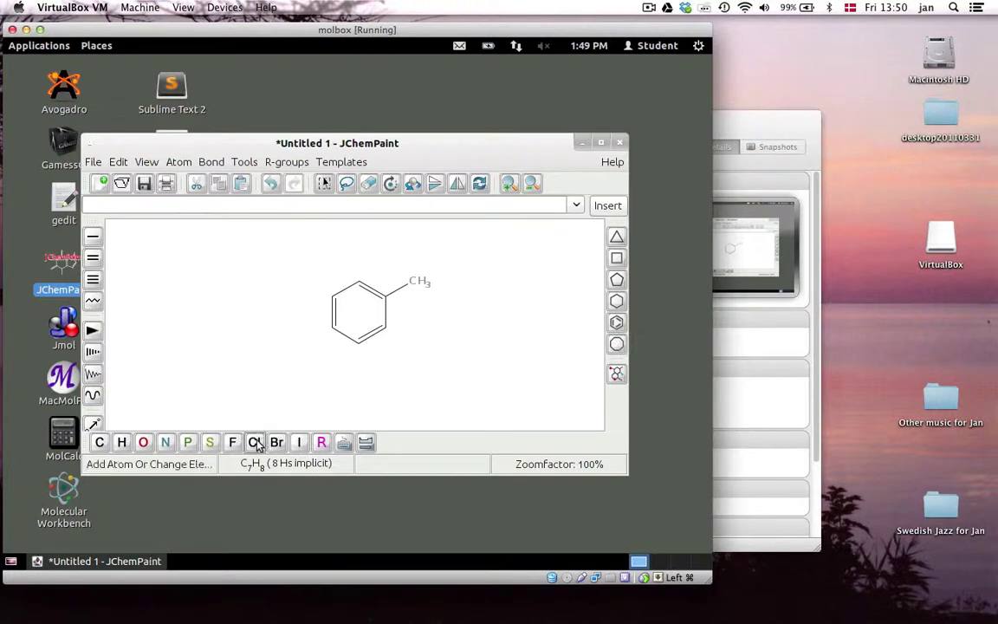
left_click(414, 286)
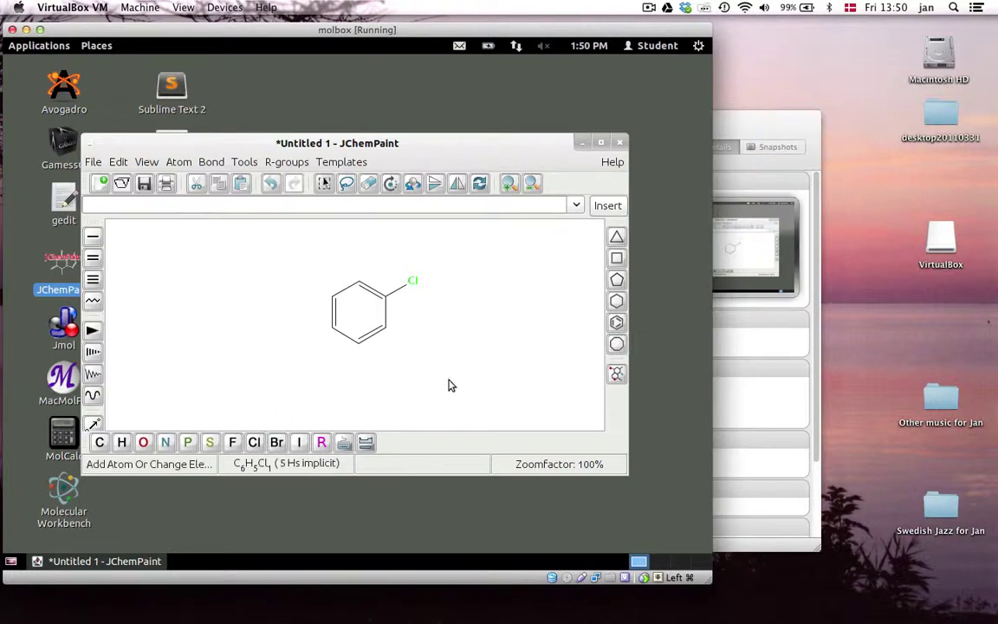
- Close JChemPaint without saving the drawing and open MolCalc from the molbox desktop
left_click(621, 144)
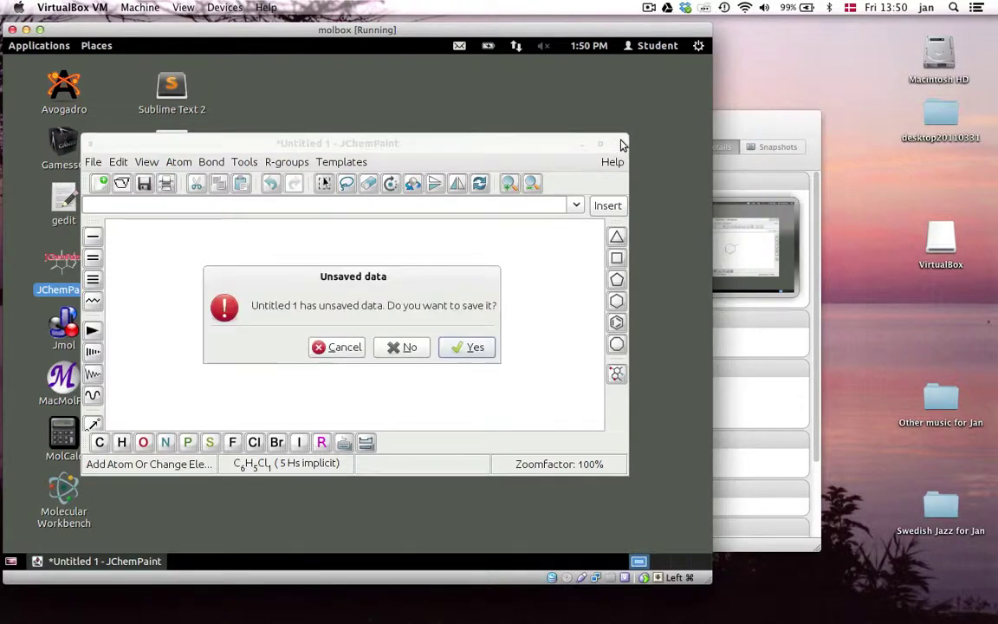
left_click(408, 347)
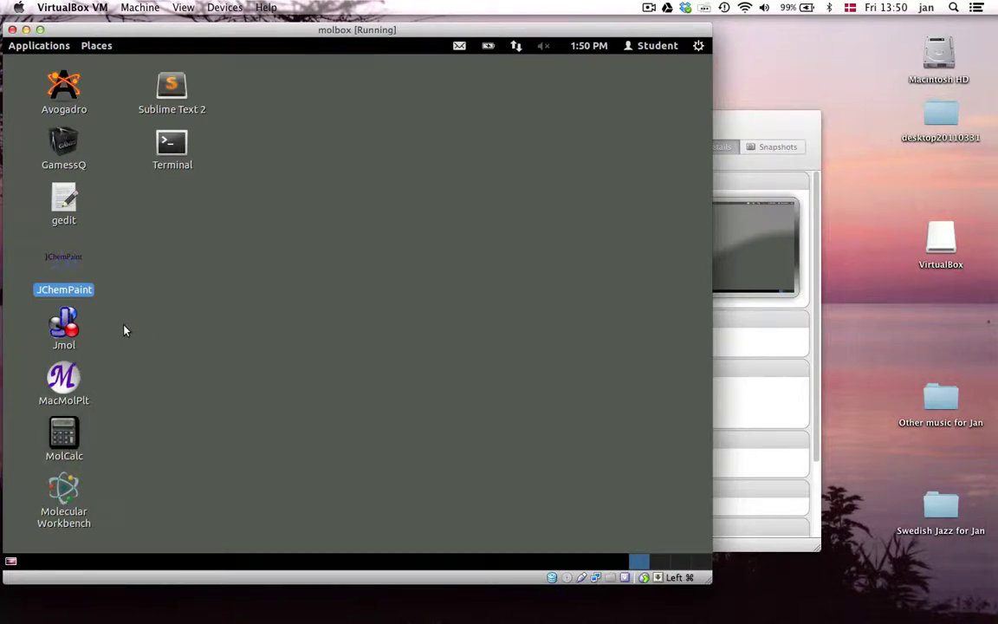
double_click(72, 436)
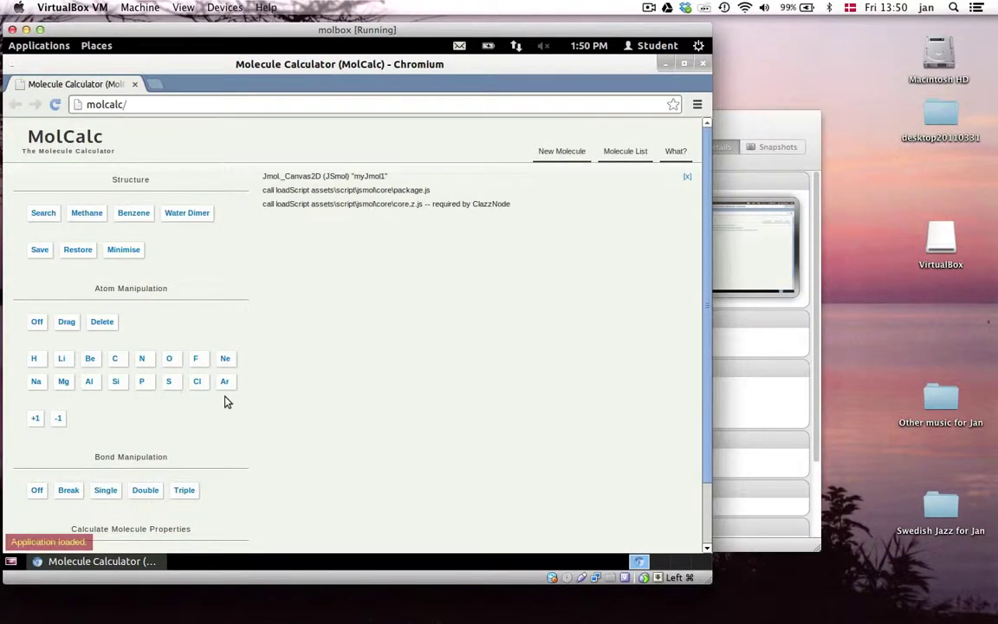
- Turn methane into methanol by replacing one hydrogen with oxygen, and calculate the molecule's properties
left_click(169, 357)
left_click(538, 414)
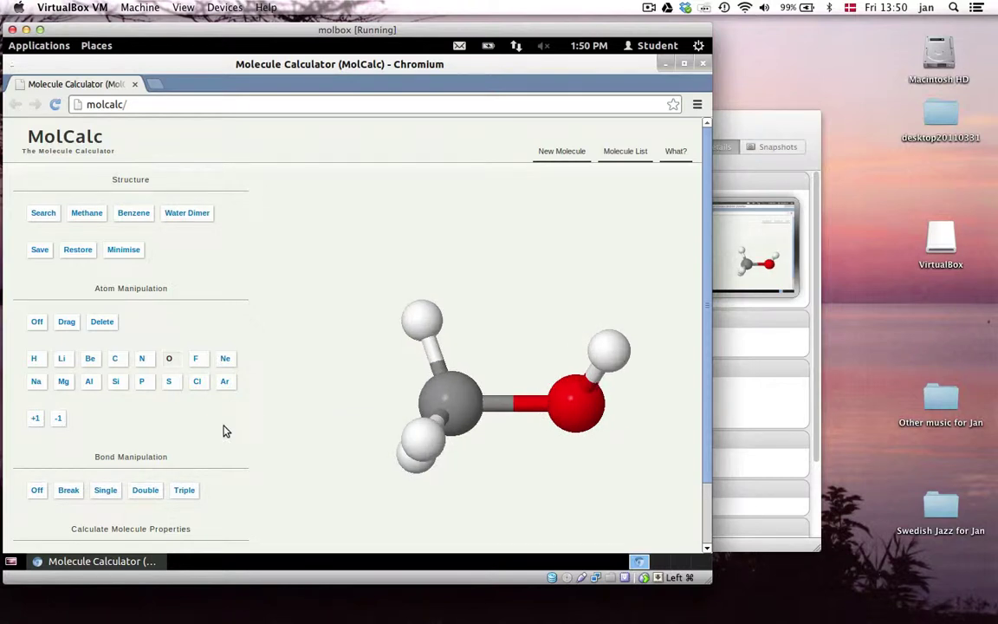
scroll(223, 429, "down", 2)
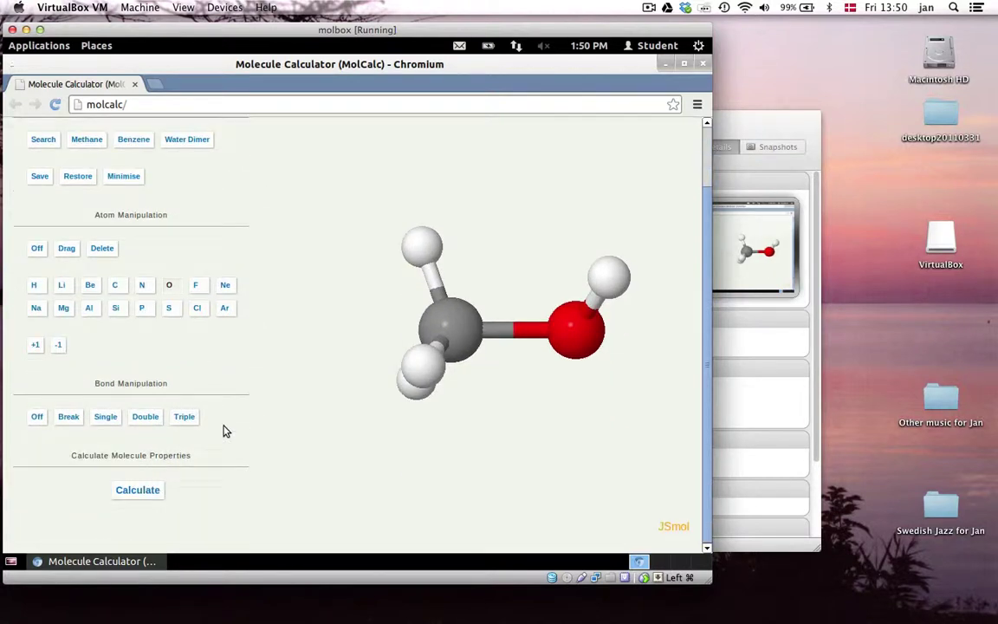
left_click(149, 490)
left_click(398, 378)
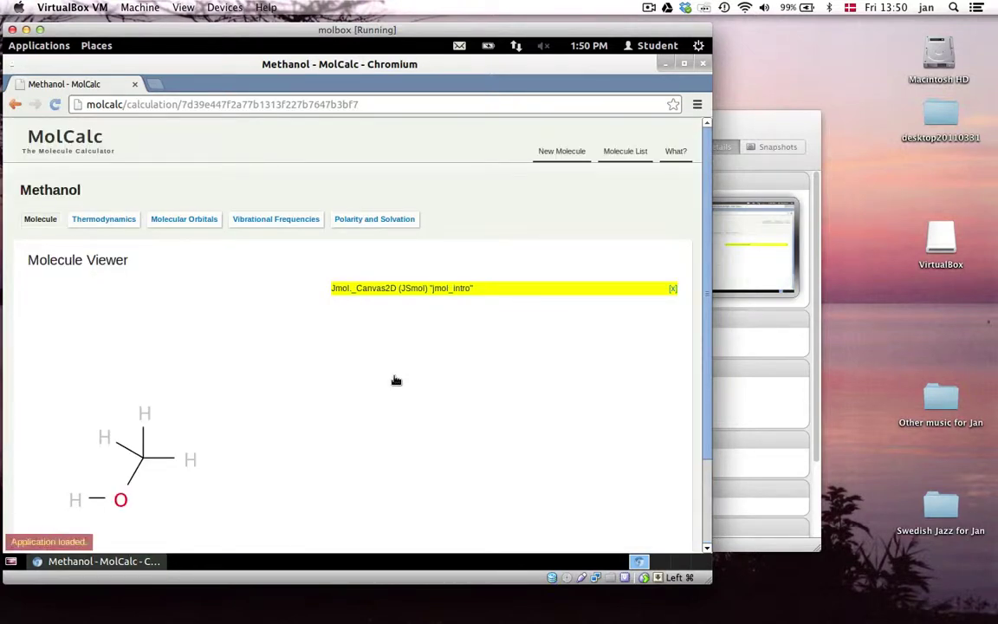
- Display methanol's polarity and solvation results, inspect the atomic charges, and turn the dipole on
left_click(399, 223)
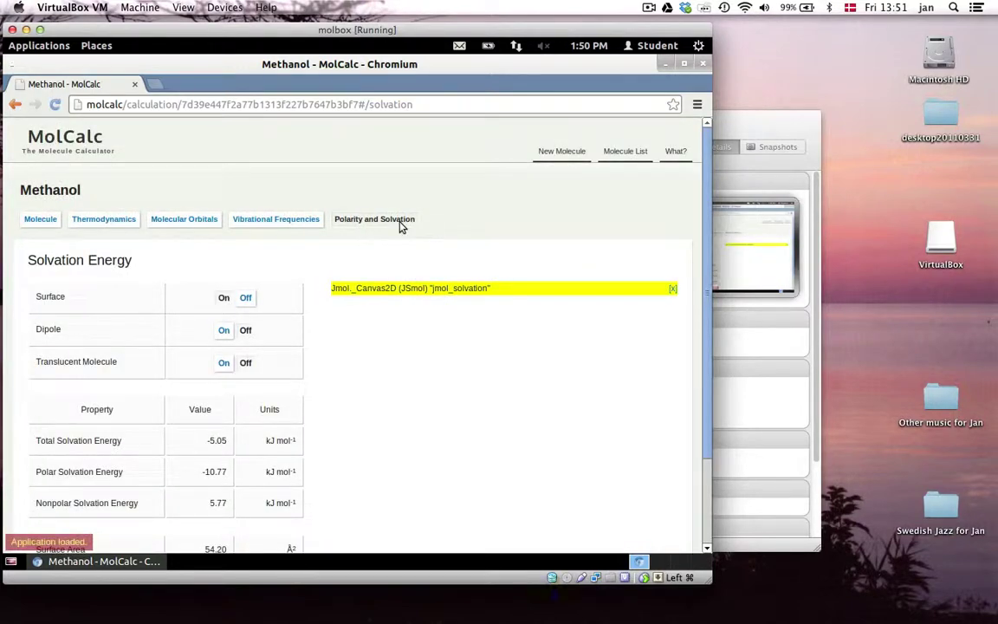
left_click_drag(586, 401, 503, 488)
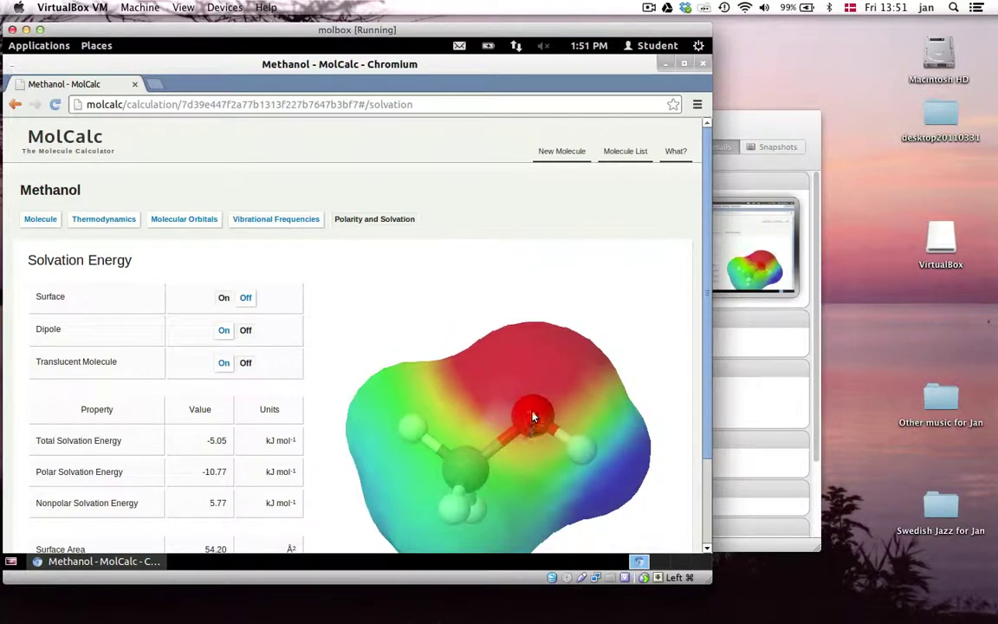
mouse_move(532, 416)
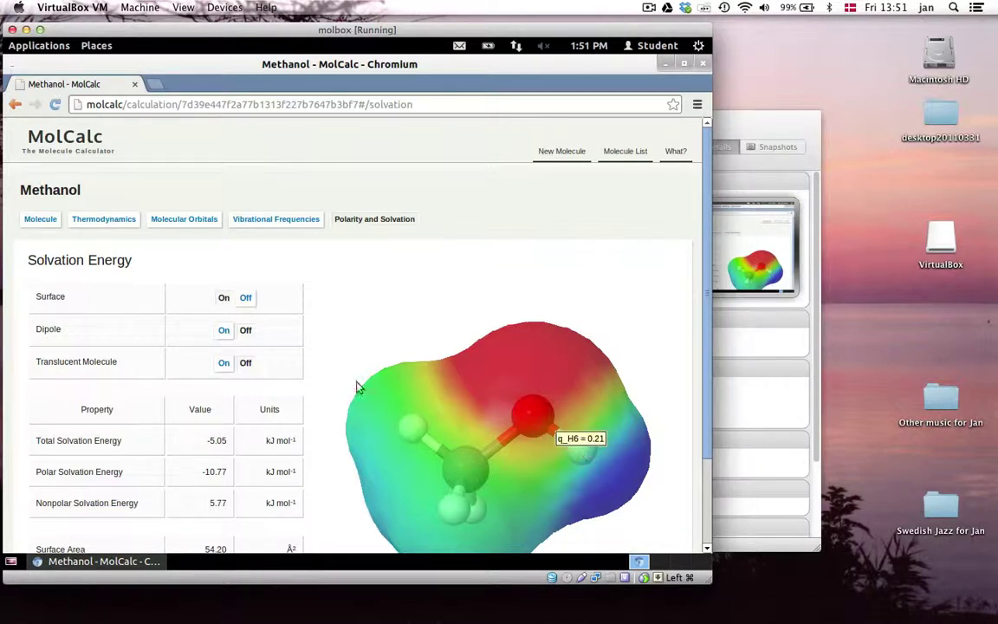
left_click(223, 330)
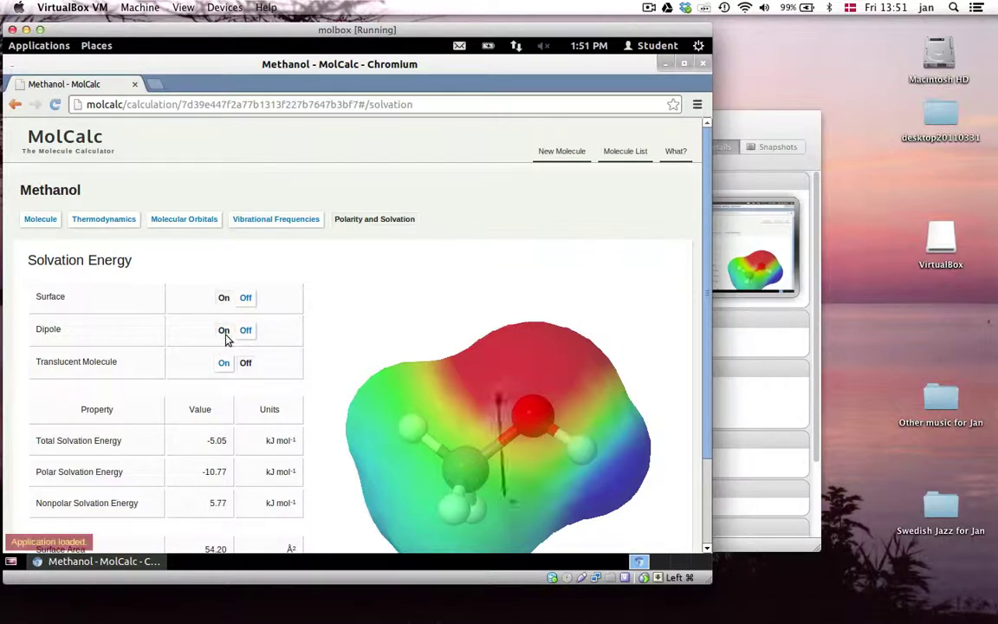
left_click_drag(523, 455, 526, 421)
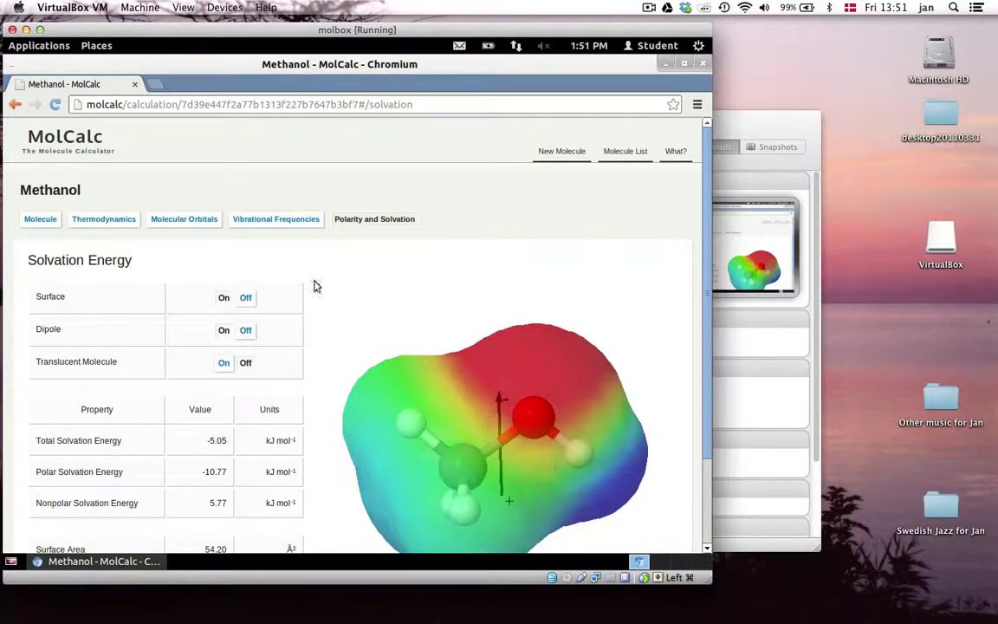
- Calculate the molecular orbitals of methanol
left_click(183, 219)
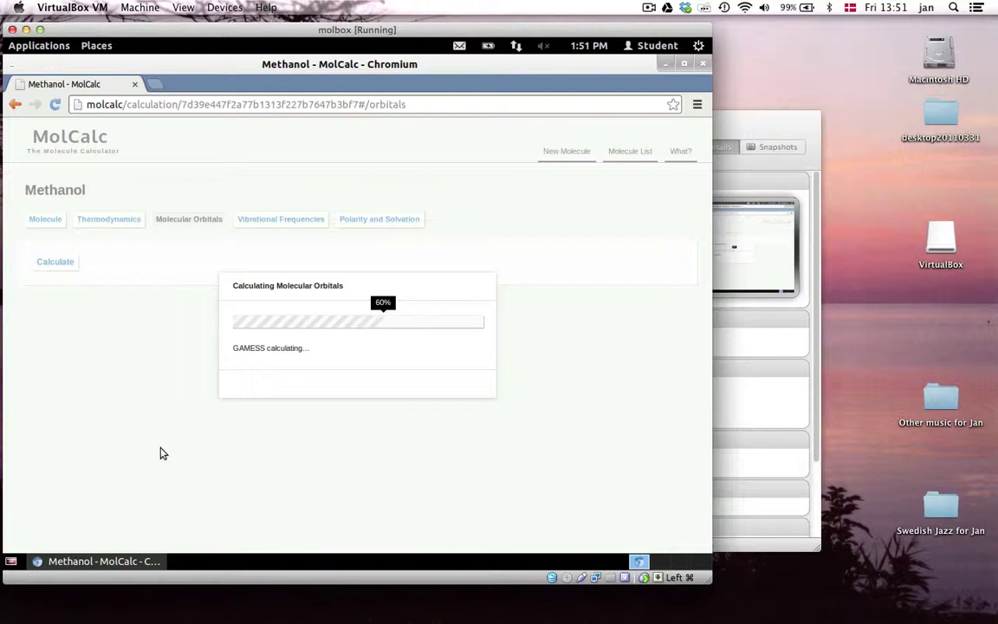